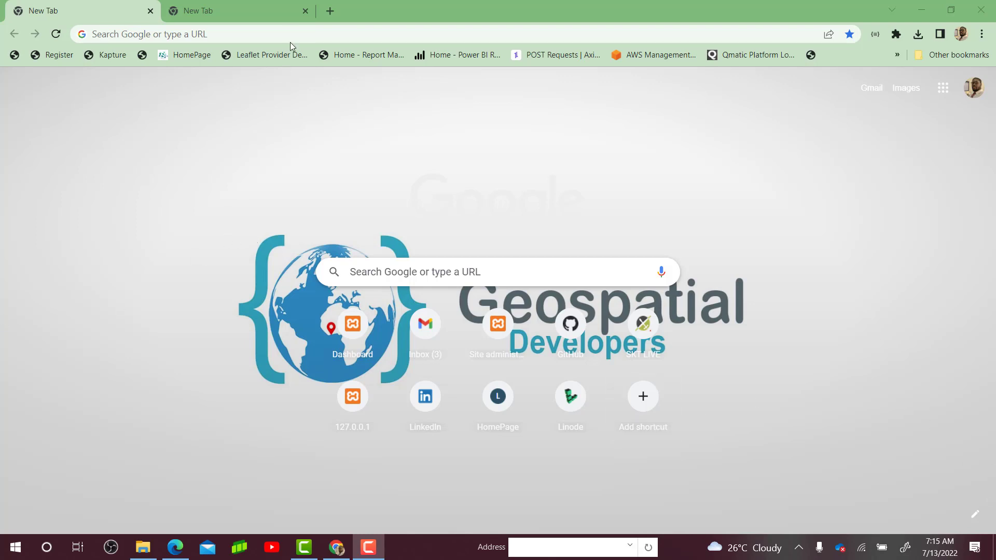
Open the GeoServer stable release page at geoserver.org/release/stable/
{"action": "left_click", "coordinate": [269, 34]}
{"action": "type", "text": "ge"}
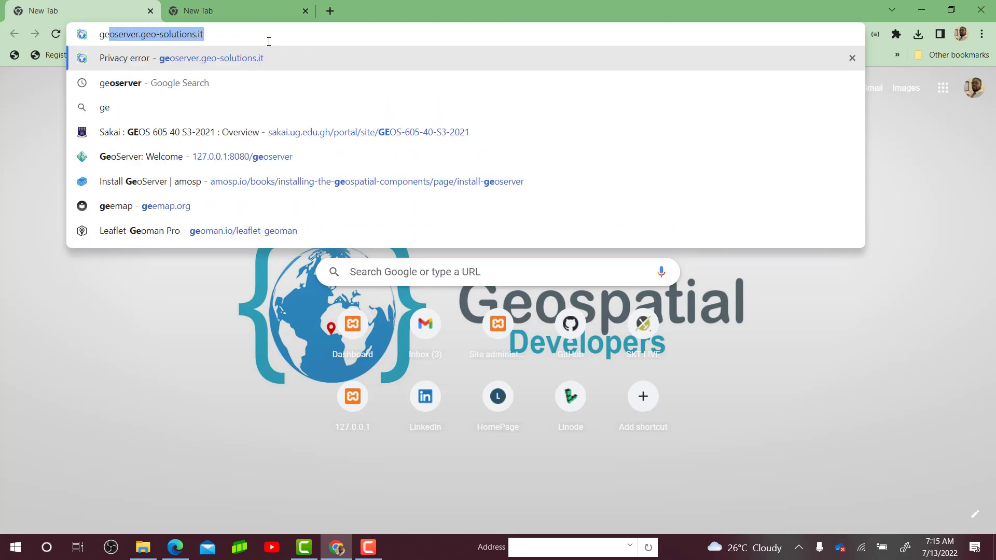
{"action": "type", "text": "oser"}
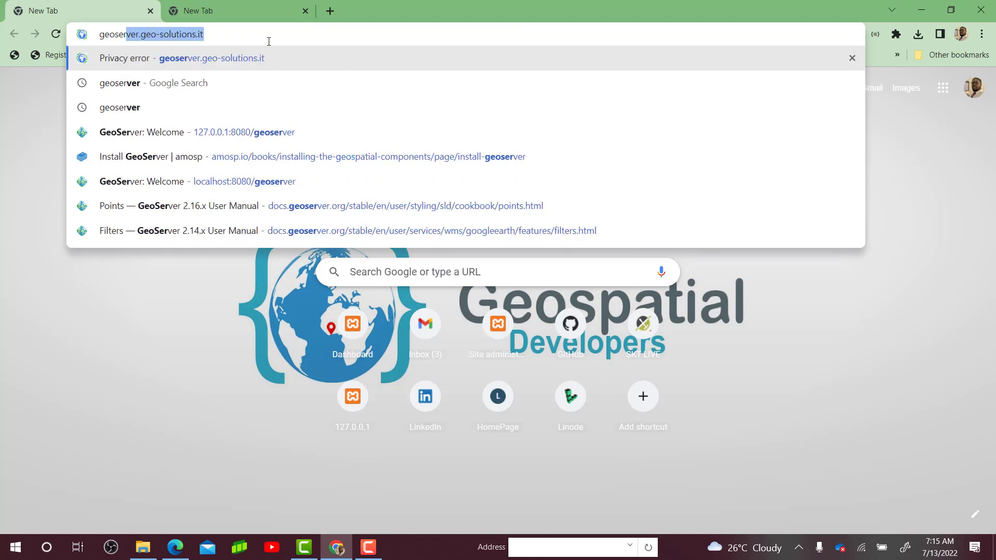
{"action": "type", "text": "ver.org"}
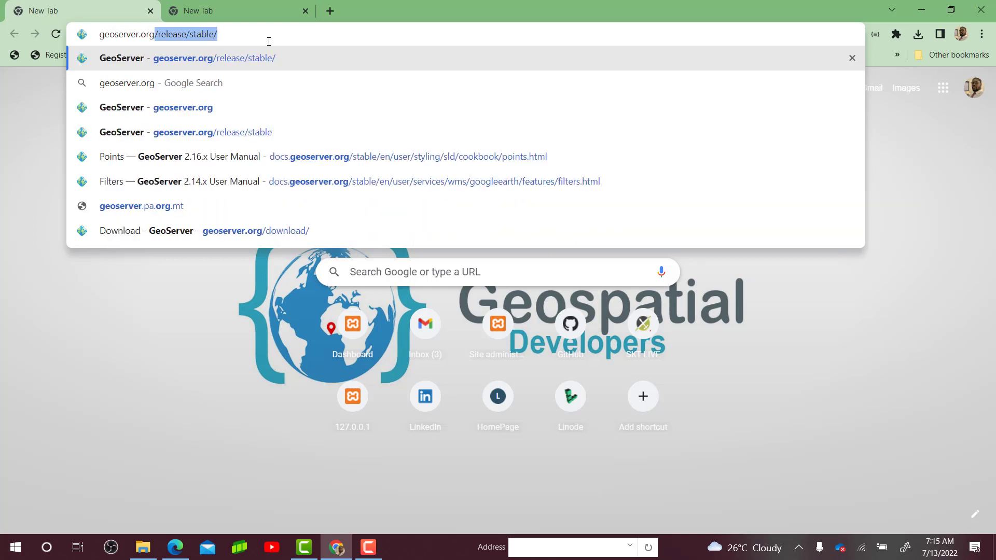
{"action": "key", "text": "Return"}
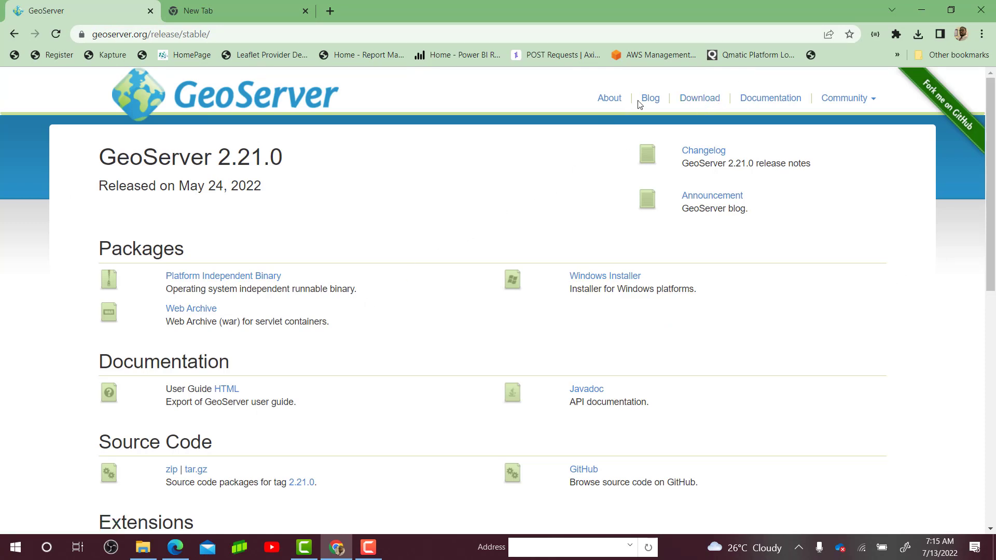
Download the Platform Independent Binary package of the stable GeoServer 2.21.0 release
{"action": "left_click", "coordinate": [687, 104]}
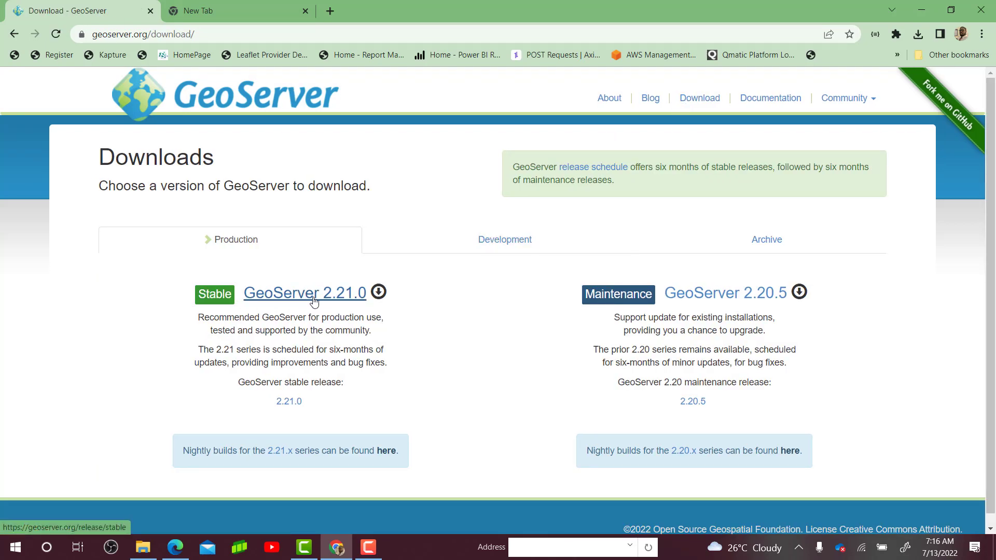
{"action": "left_click", "coordinate": [343, 297]}
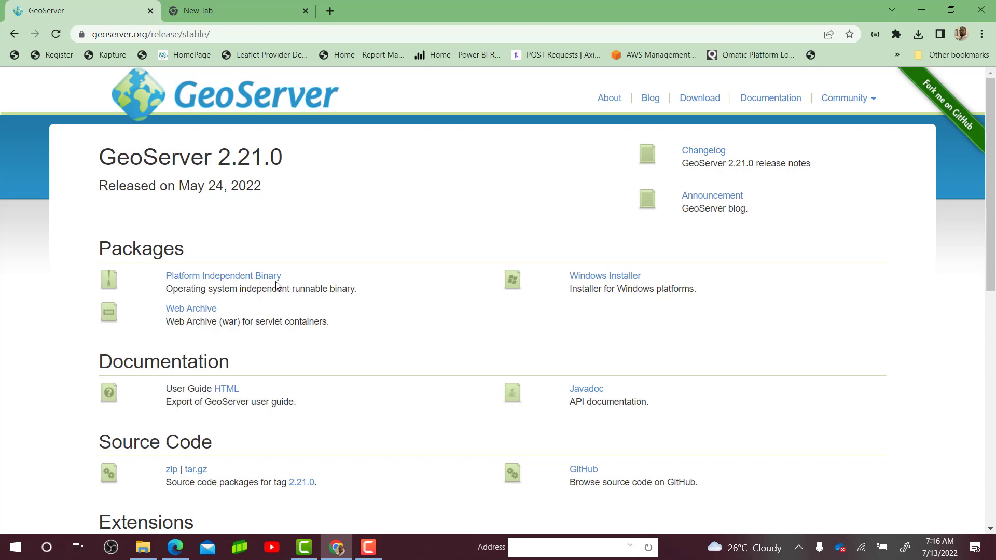
{"action": "left_click", "coordinate": [260, 282]}
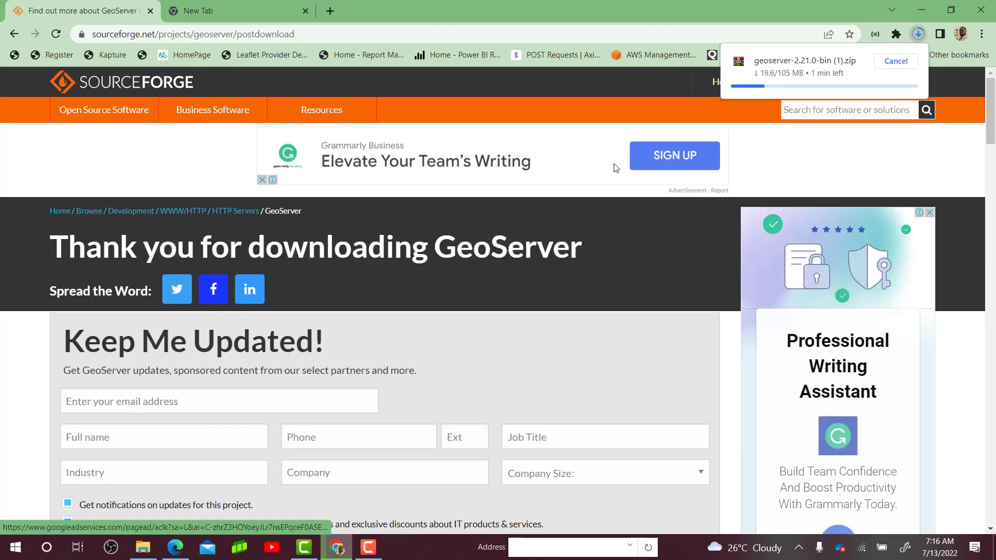
Switch to File Explorer and create a folder named geoserver in Documents
{"action": "left_click", "coordinate": [147, 551]}
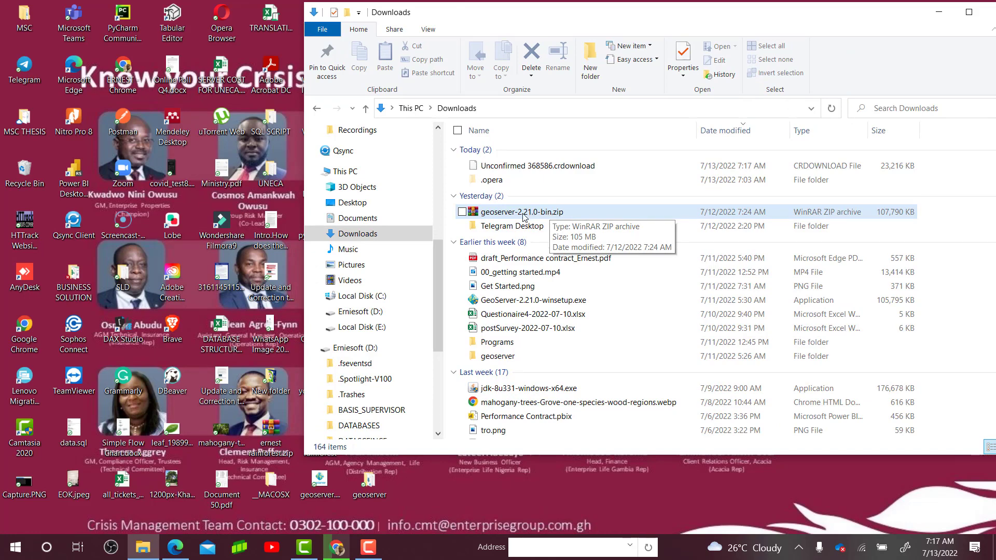
{"action": "left_click", "coordinate": [968, 11]}
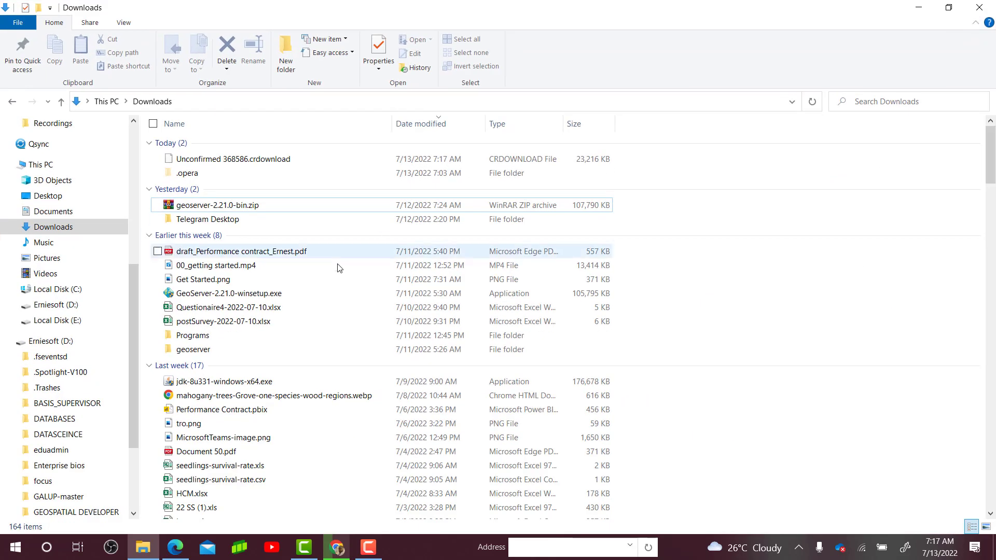
{"action": "left_click", "coordinate": [68, 249]}
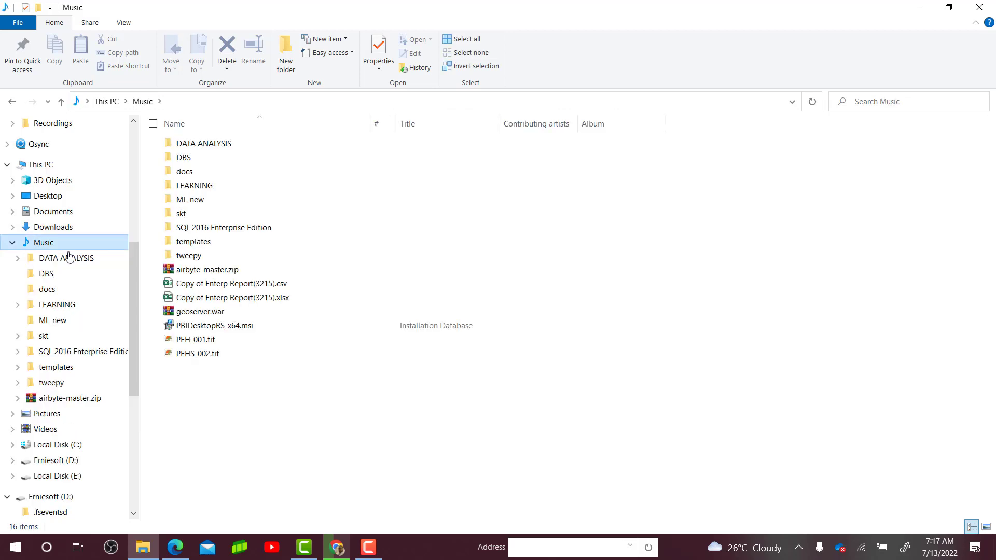
{"action": "left_click", "coordinate": [63, 211]}
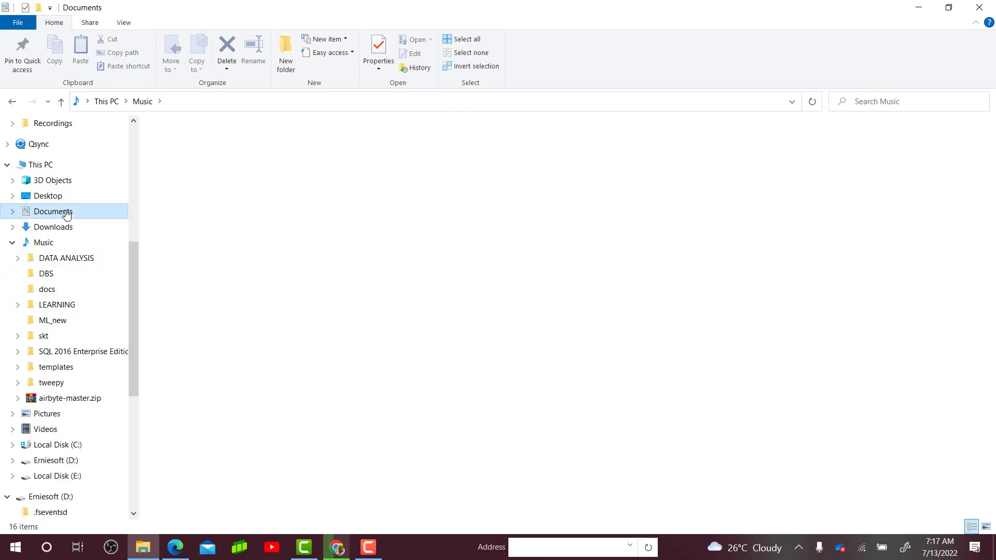
{"action": "right_click", "coordinate": [222, 432]}
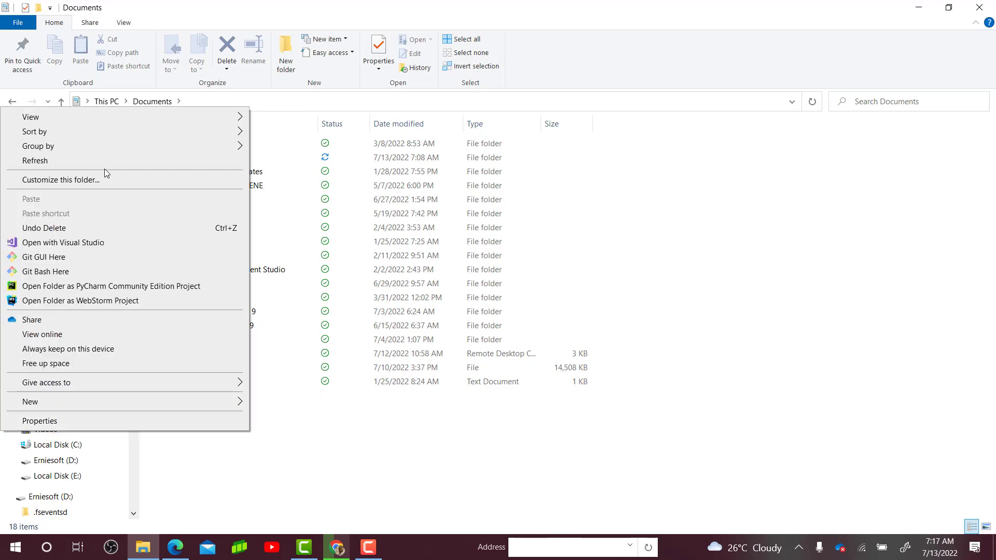
{"action": "mouse_move", "coordinate": [133, 408]}
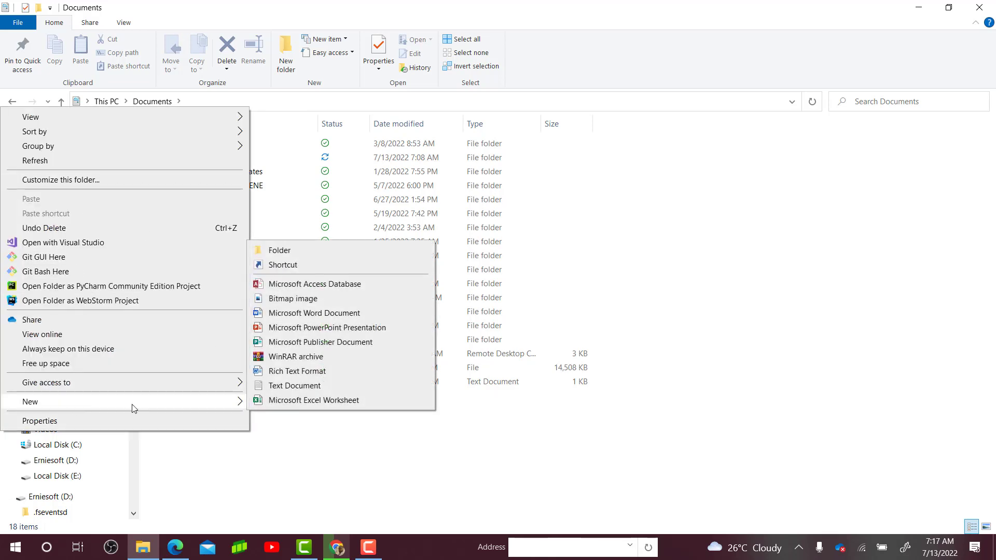
{"action": "left_click", "coordinate": [331, 254]}
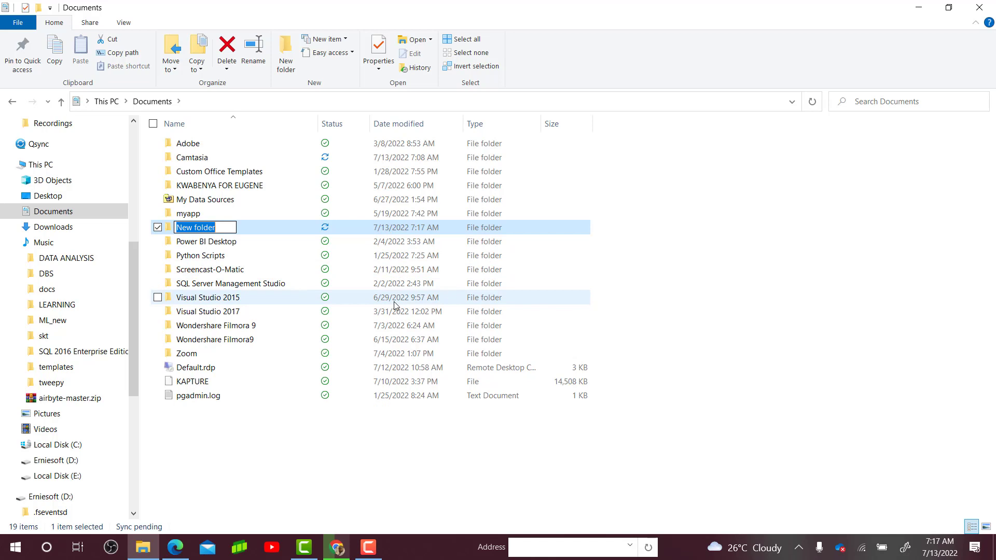
{"action": "type", "text": "geoserve"}
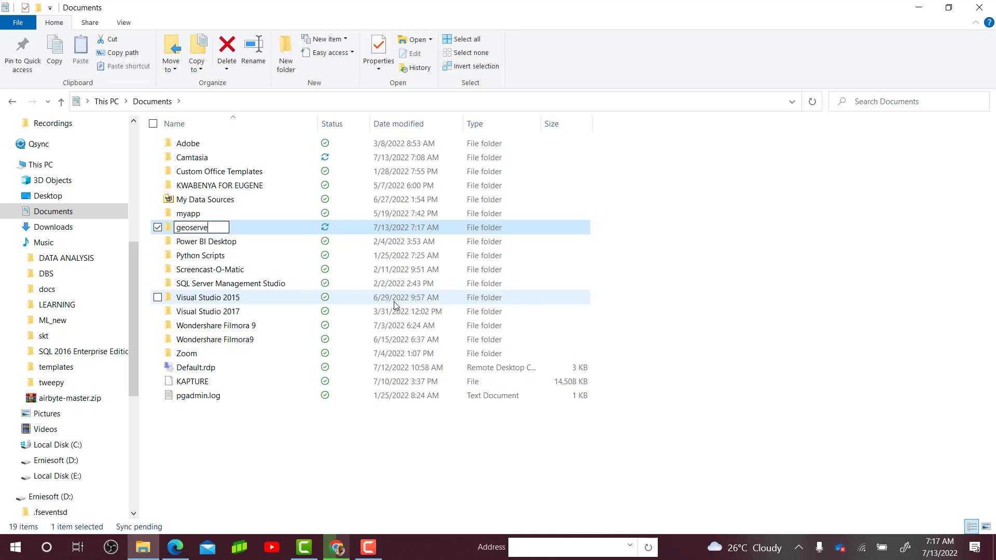
{"action": "type", "text": "r"}
{"action": "left_click", "coordinate": [269, 229]}
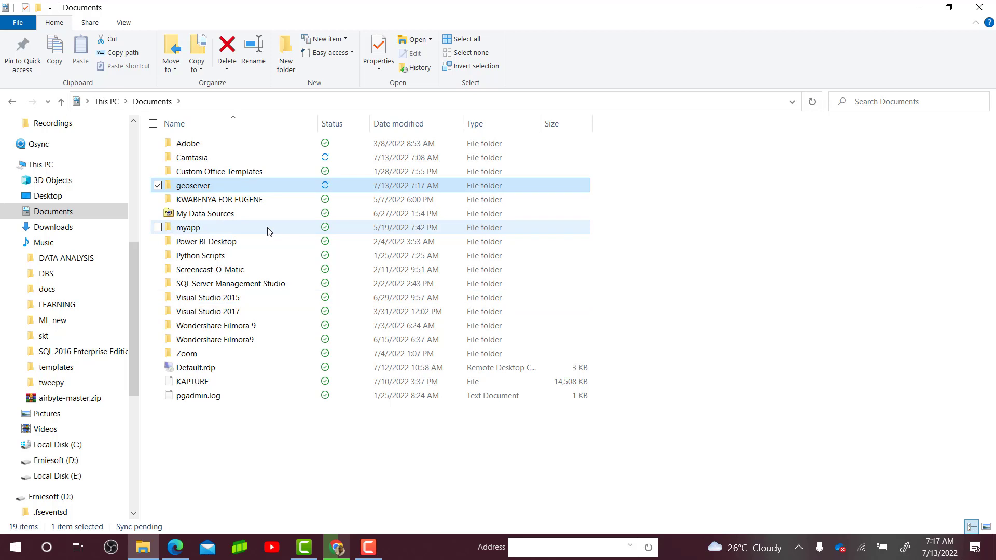
{"action": "double_click", "coordinate": [236, 186]}
{"action": "right_click", "coordinate": [306, 205]}
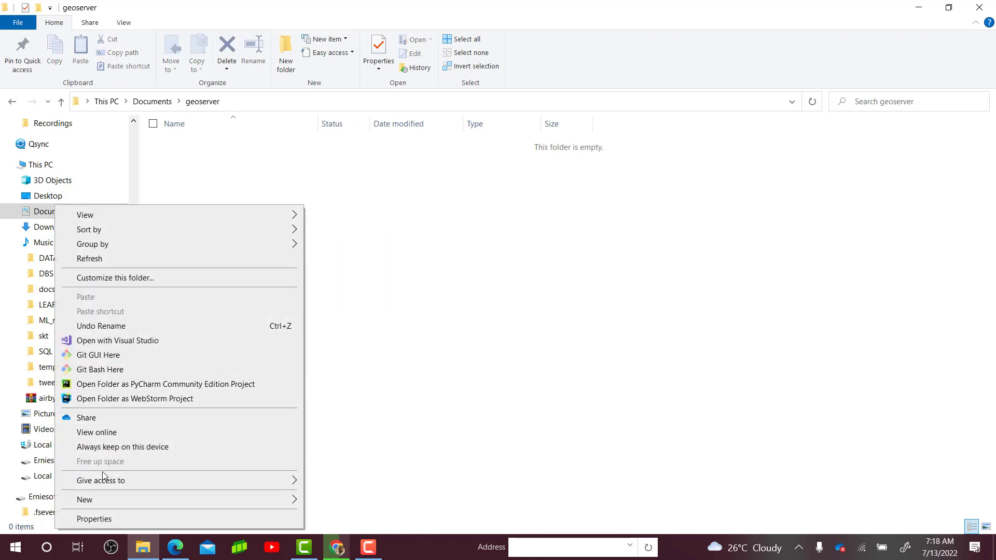
{"action": "left_click", "coordinate": [424, 282]}
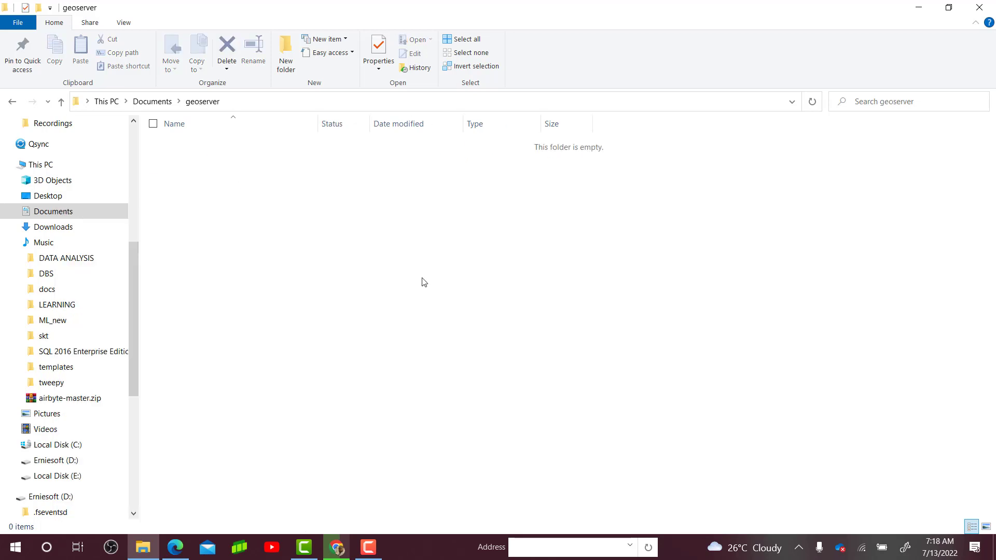
Copy geoserver-2.21.0-bin.zip from Downloads into the geoserver folder in Documents
{"action": "left_click", "coordinate": [53, 227]}
{"action": "left_click", "coordinate": [206, 206]}
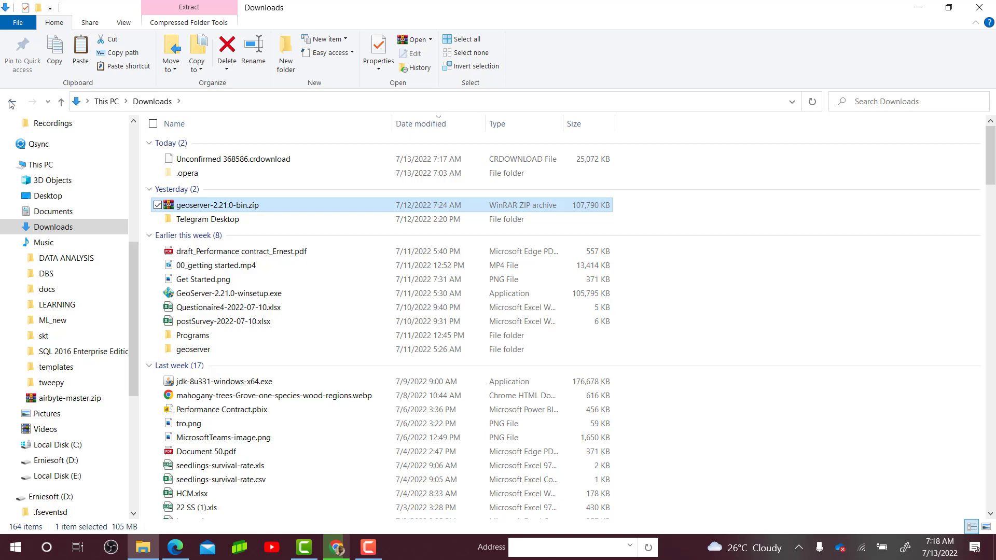
{"action": "key", "text": "alt+Left"}
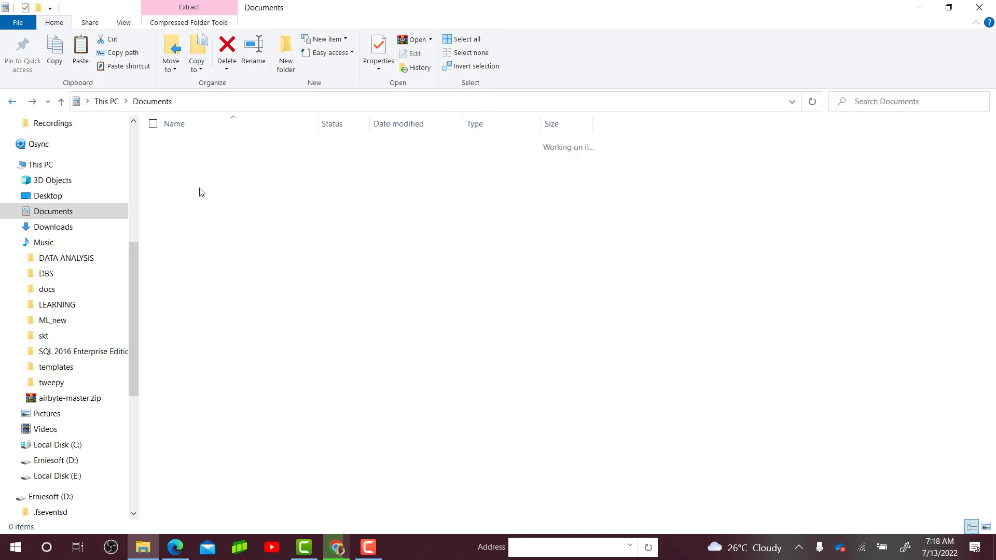
{"action": "double_click", "coordinate": [209, 188]}
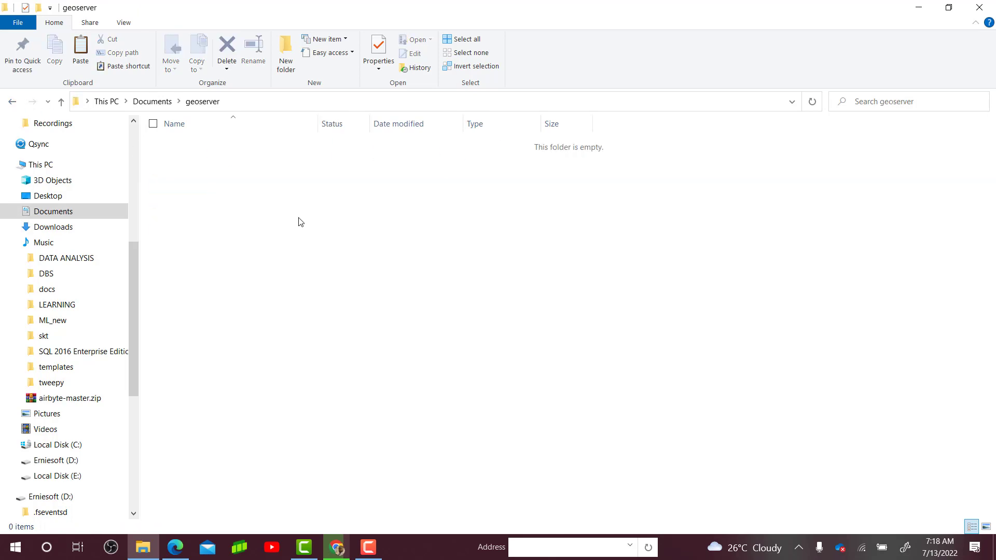
{"action": "key", "text": "ctrl+v"}
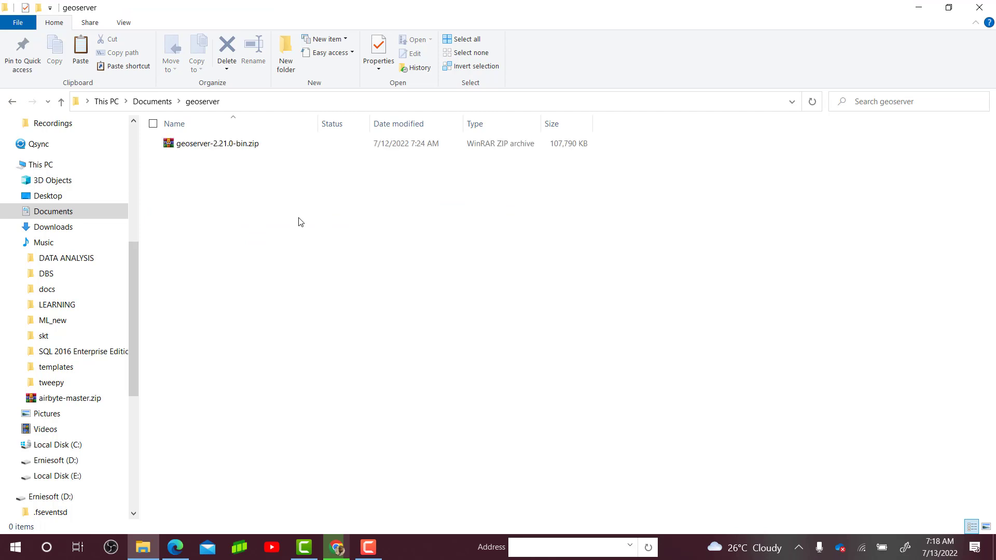
Extract geoserver-2.21.0-bin.zip directly into the geoserver folder
{"action": "double_click", "coordinate": [264, 144]}
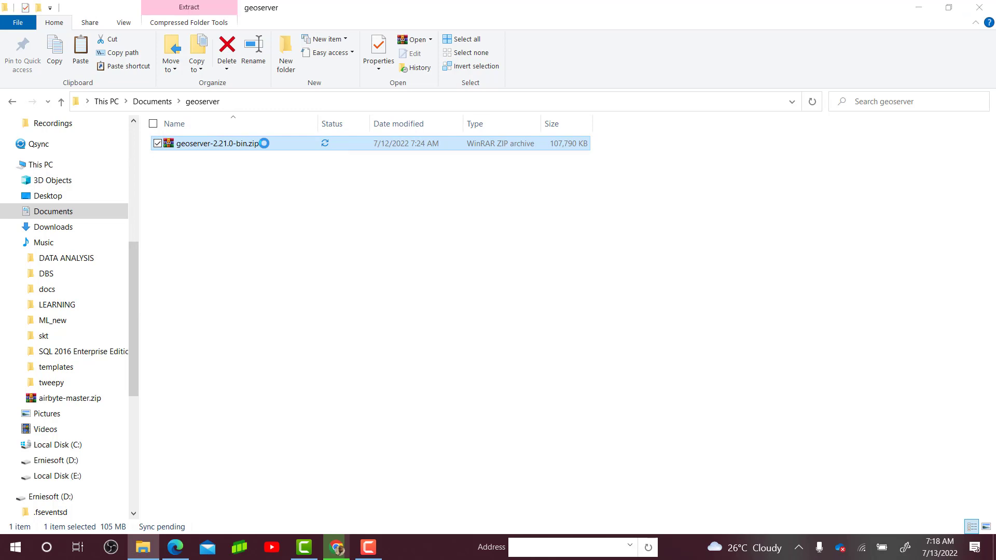
{"action": "right_click", "coordinate": [264, 143]}
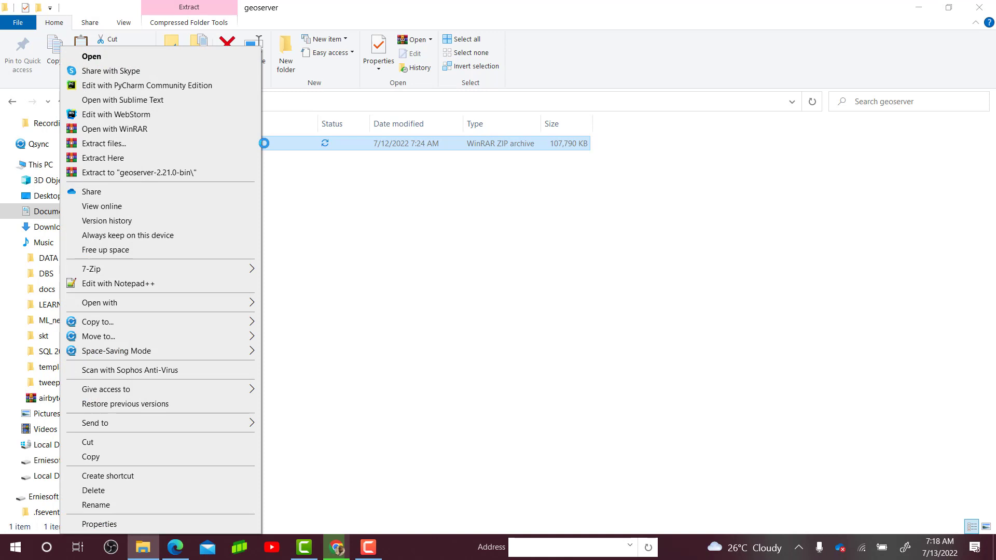
{"action": "left_click", "coordinate": [104, 158]}
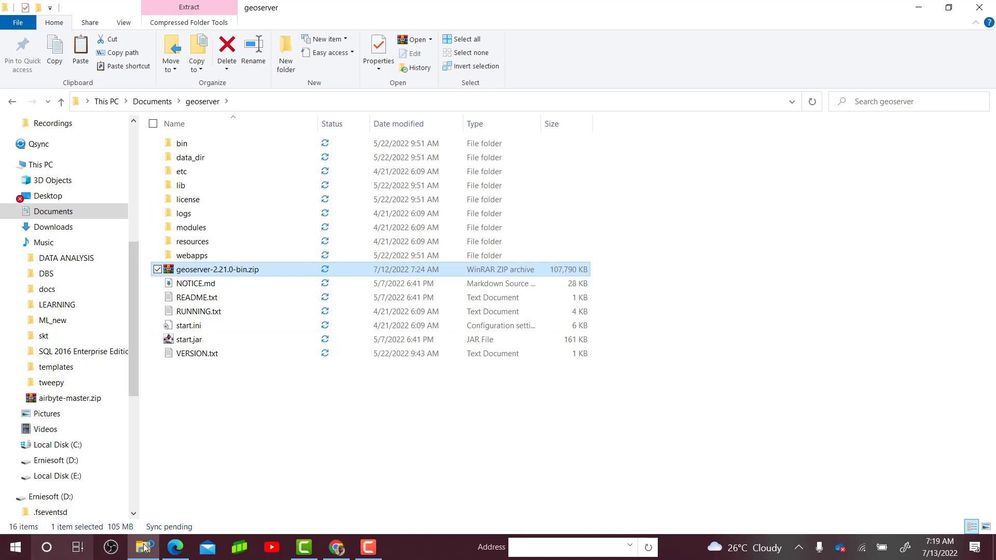
Start the GeoServer service by running startup.bat from the extracted bin folder
{"action": "double_click", "coordinate": [211, 148]}
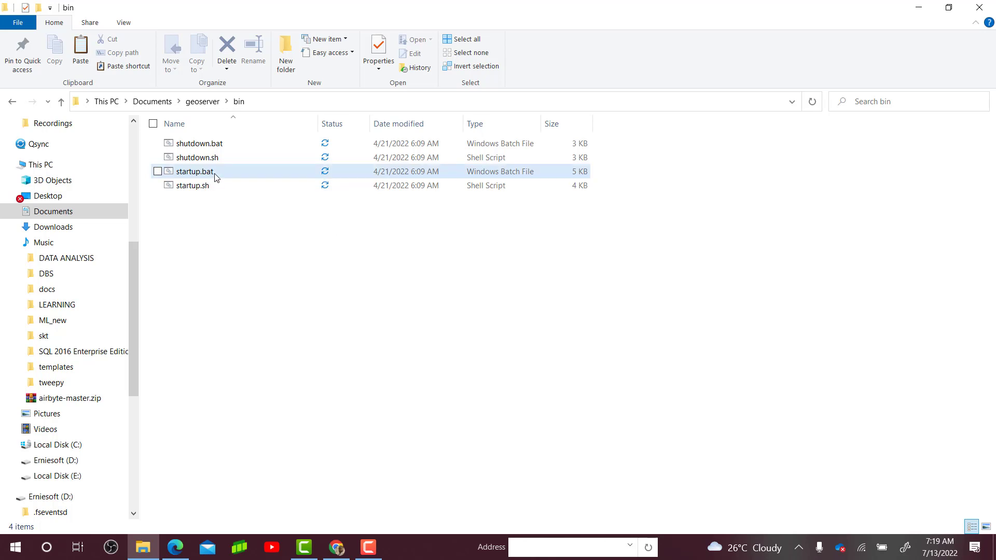
{"action": "left_click", "coordinate": [216, 177]}
{"action": "double_click", "coordinate": [216, 177]}
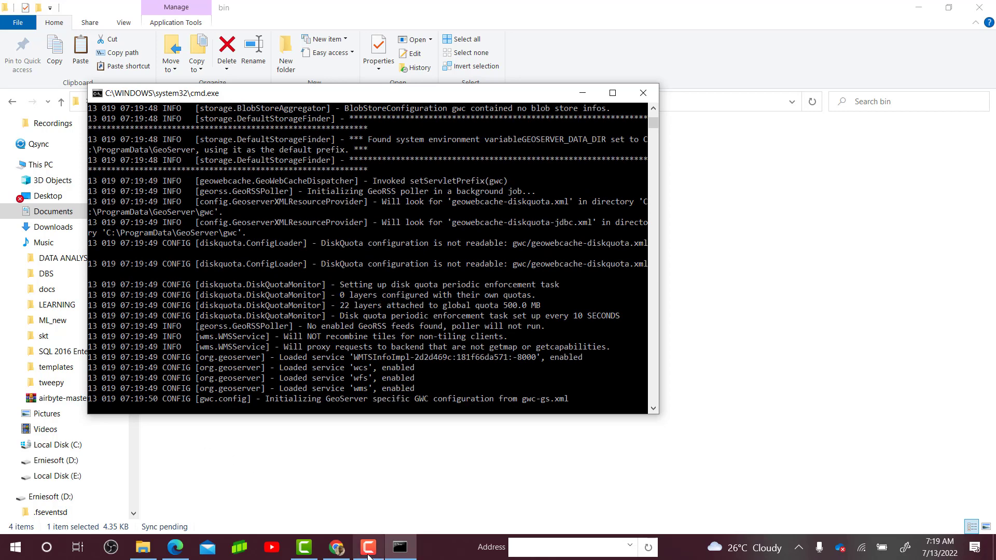
Switch to Chrome and load localhost:8080/geoserver in the empty second tab
{"action": "left_click", "coordinate": [336, 549]}
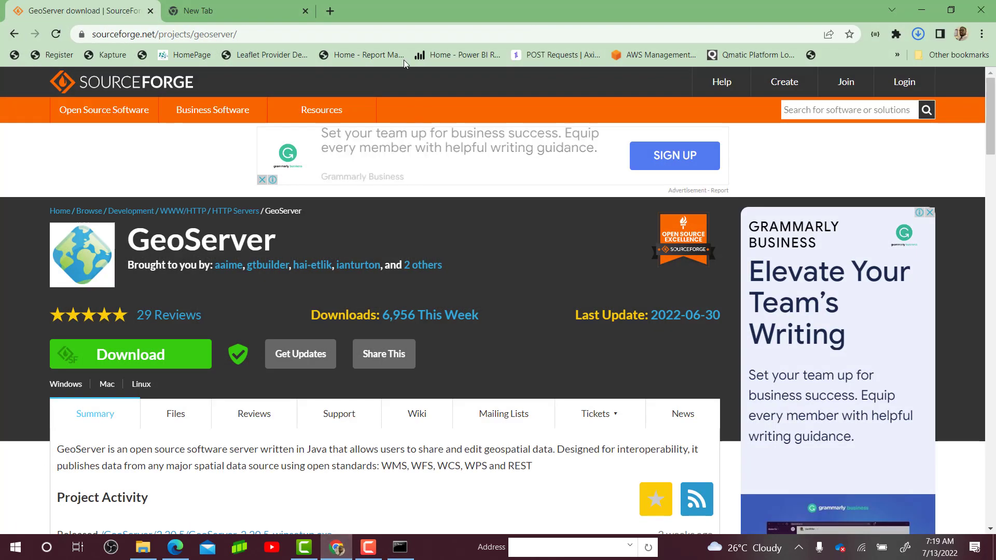
{"action": "left_click", "coordinate": [275, 15]}
{"action": "left_click", "coordinate": [253, 35]}
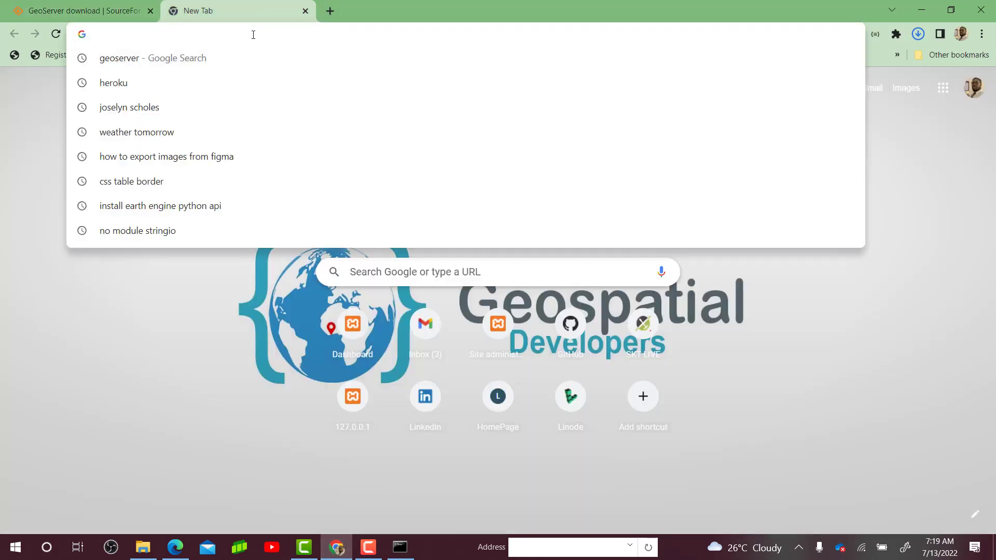
{"action": "type", "text": "loca"}
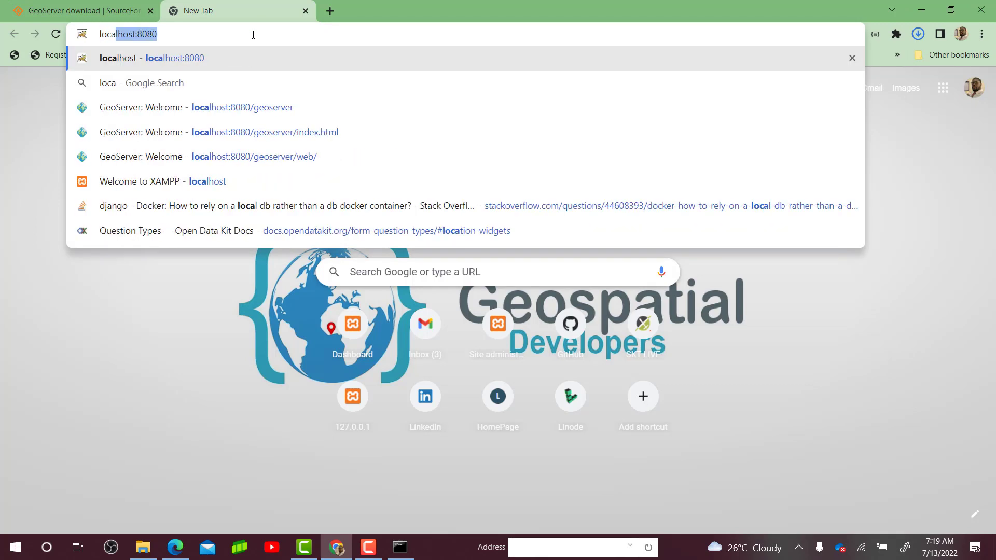
{"action": "key", "text": "Right"}
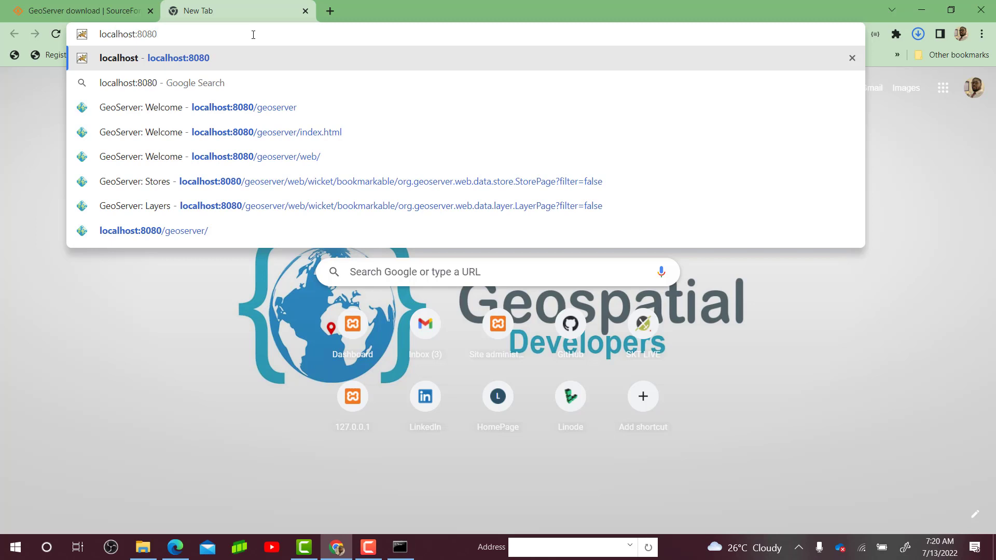
{"action": "type", "text": "/"}
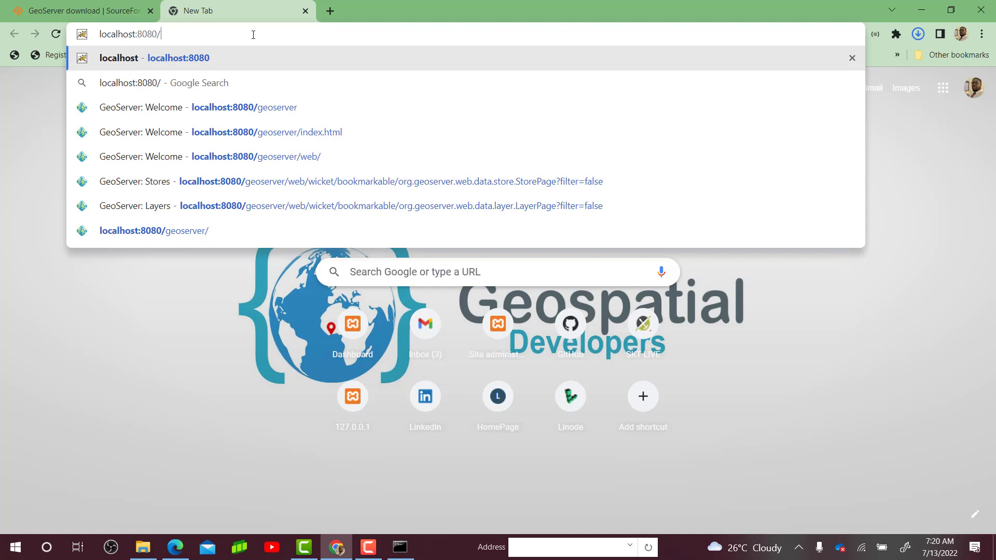
{"action": "type", "text": "ge"}
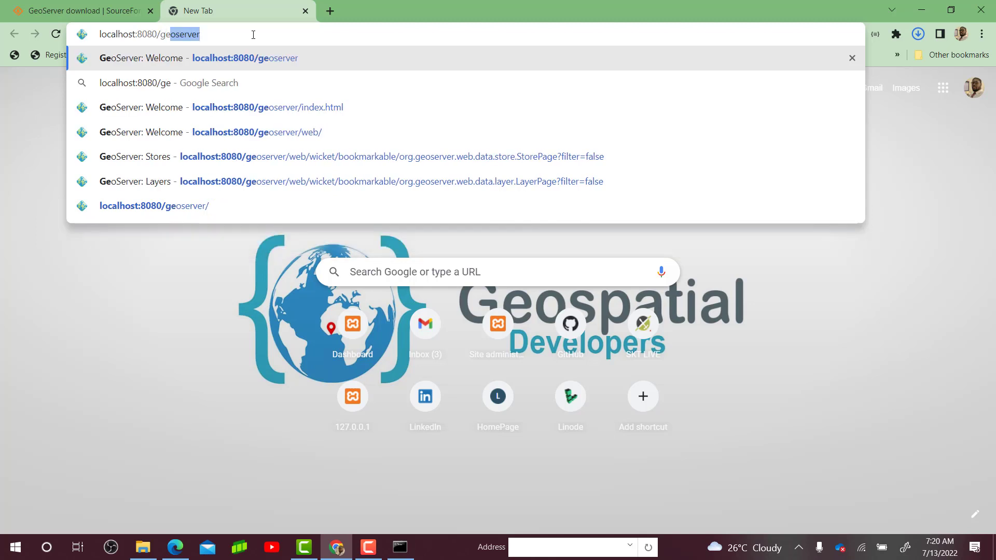
{"action": "key", "text": "Right"}
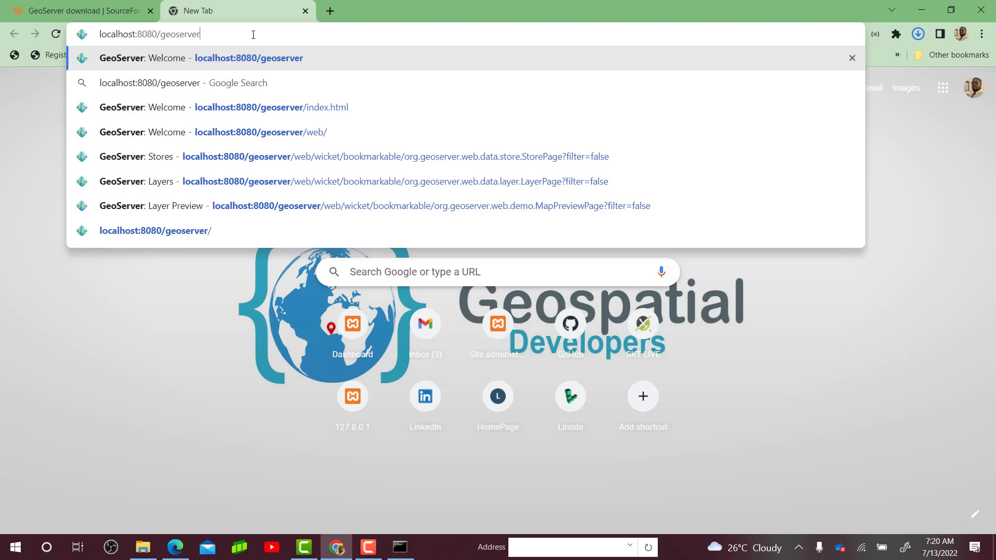
{"action": "key", "text": "Return"}
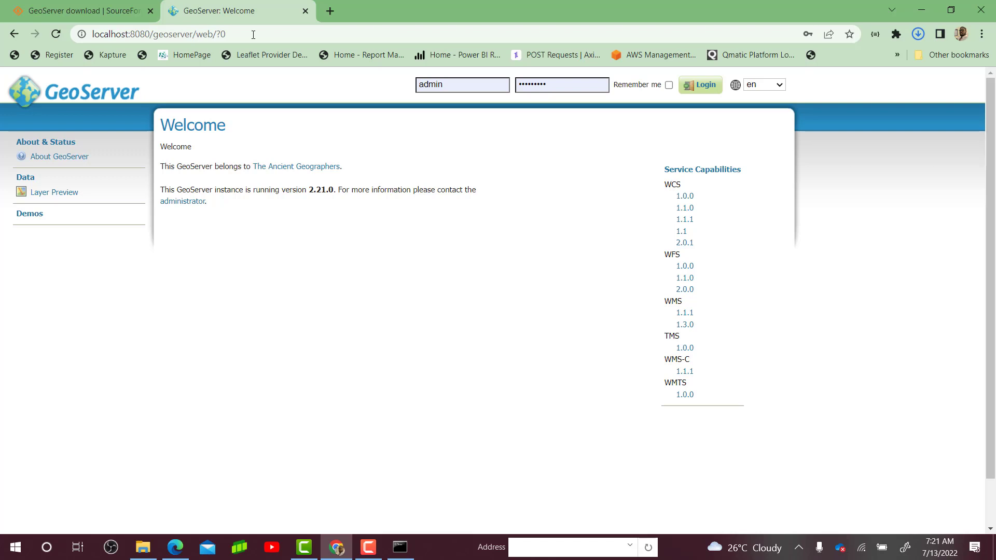
Log in to GeoServer as admin with the prefilled username and password
{"action": "left_click", "coordinate": [571, 84]}
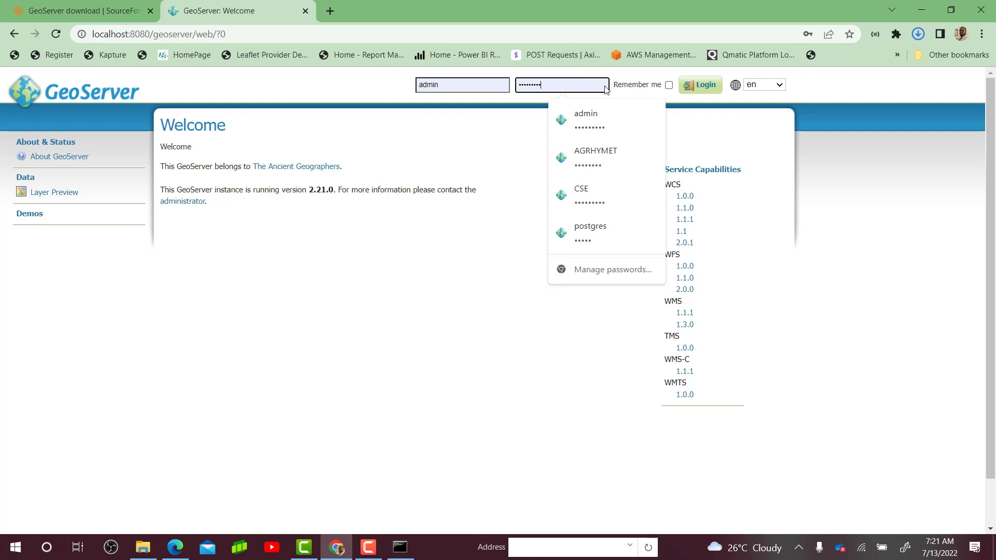
{"action": "left_click", "coordinate": [477, 86]}
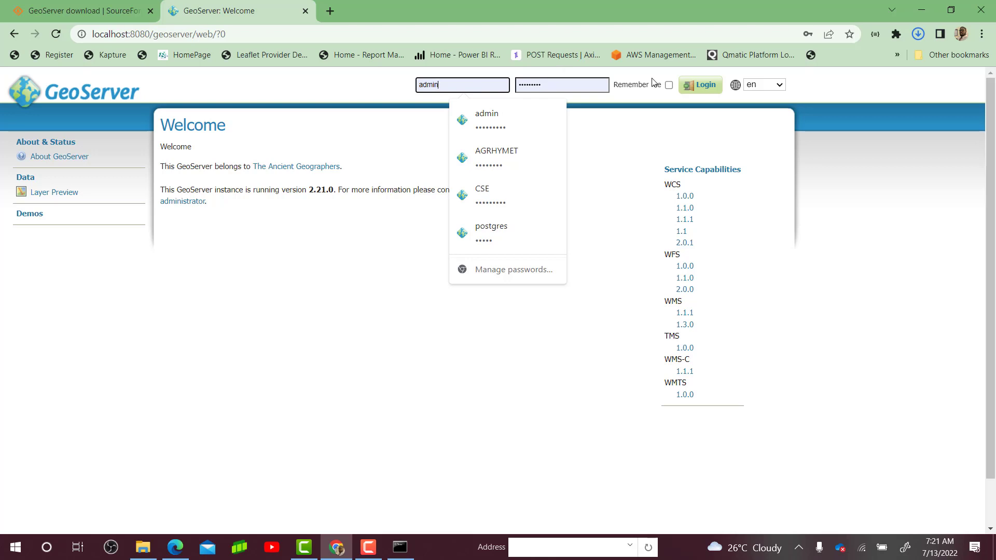
{"action": "left_click", "coordinate": [692, 89]}
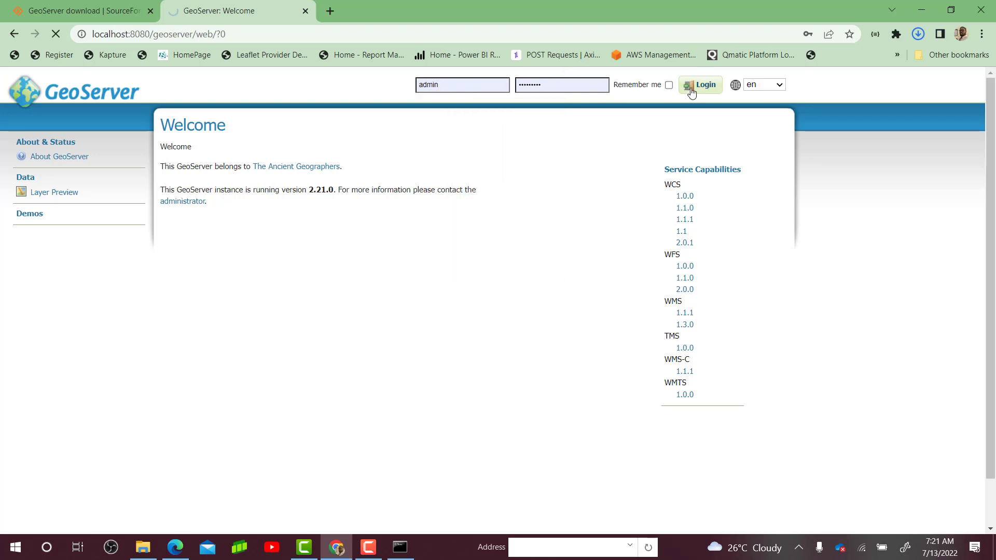